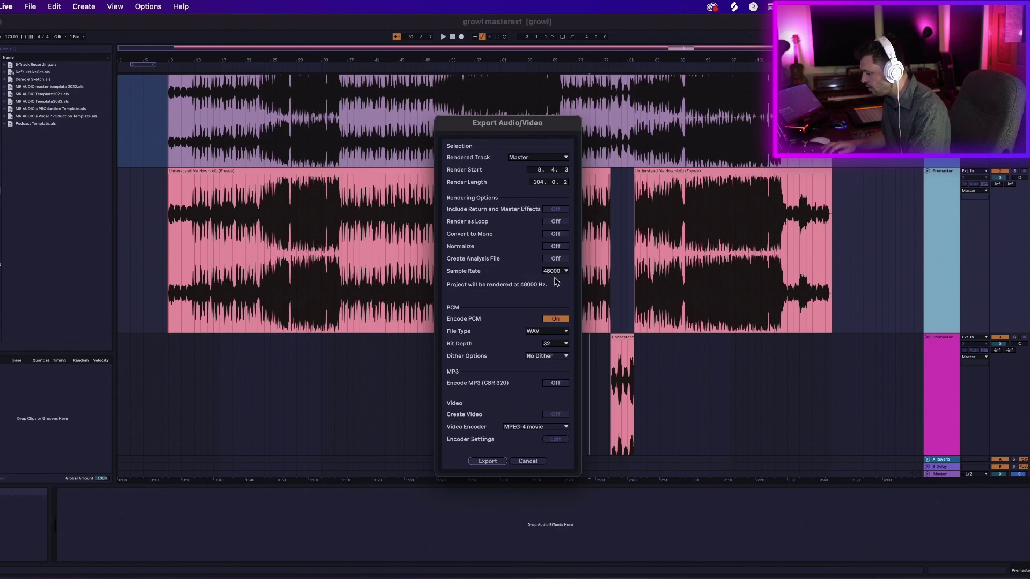
- Export the master as the WAV file "understand me now 32 48" into untitled folder, and open it in iZotope RX 8 Audio Editor
left_click(496, 464)
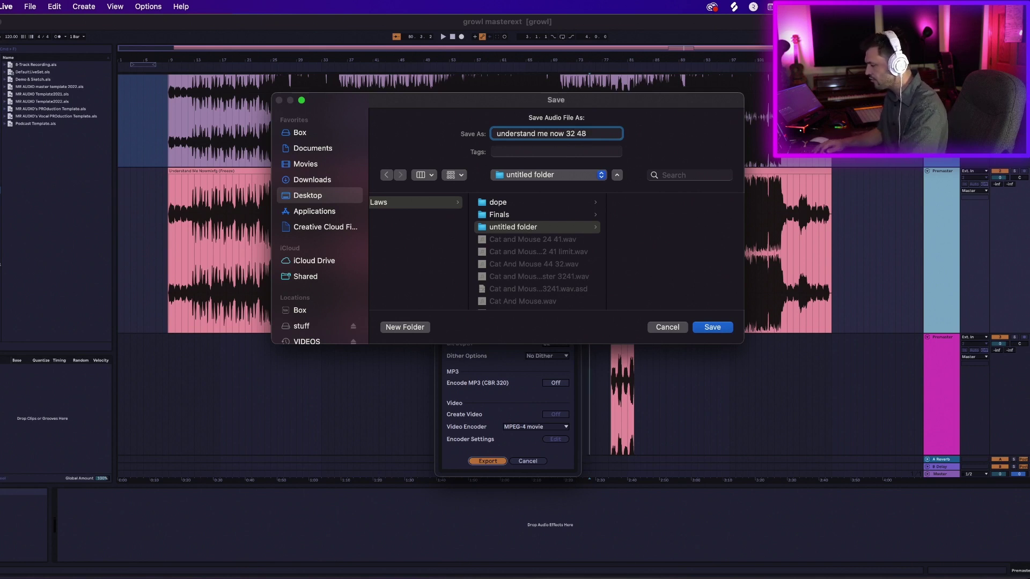
left_click(713, 327)
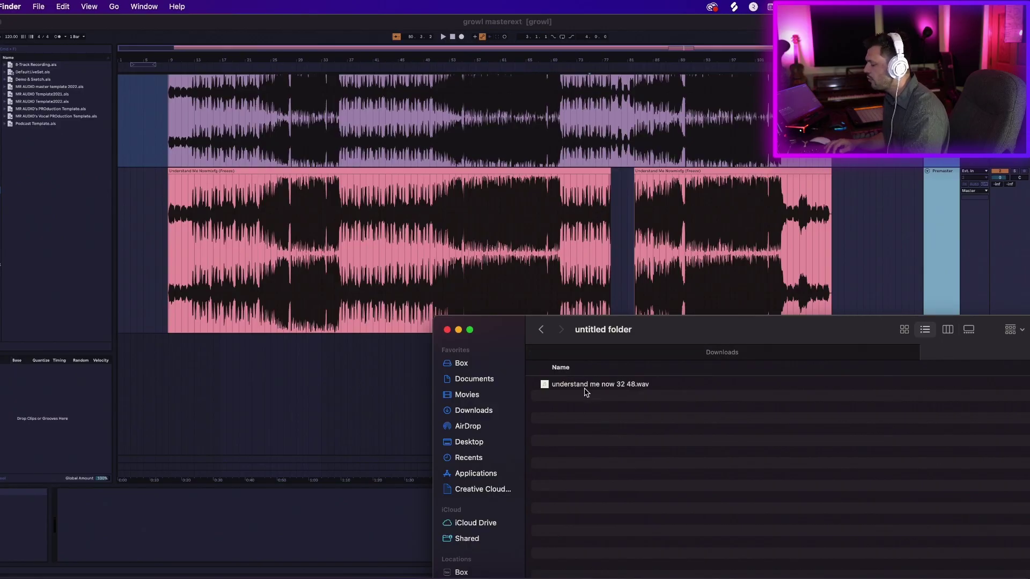
right_click(585, 387)
mouse_move(671, 365)
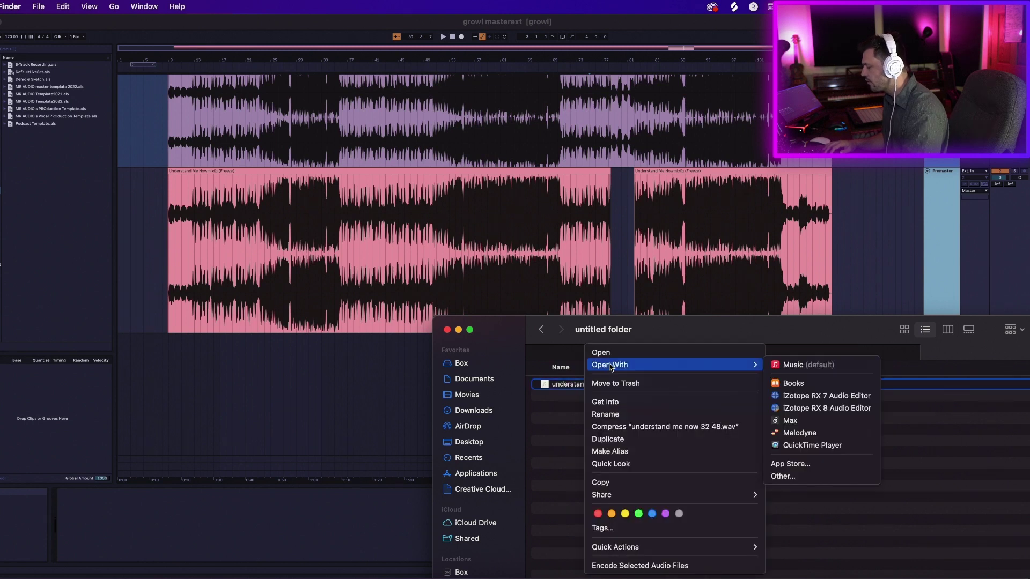
left_click(840, 411)
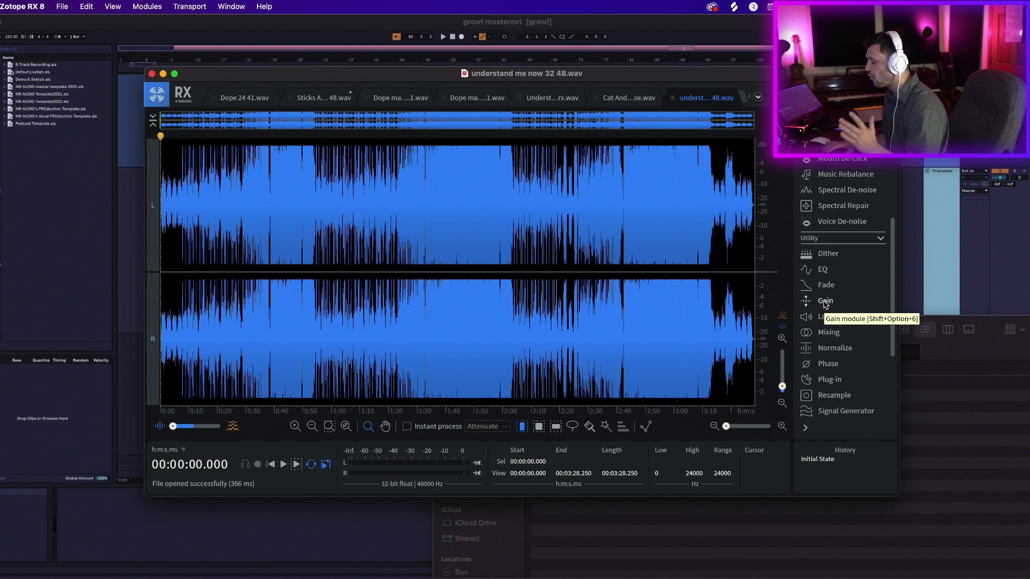
- Apply a -1.00 dB Gain to the whole file twice and close the Gain module
left_click(824, 303)
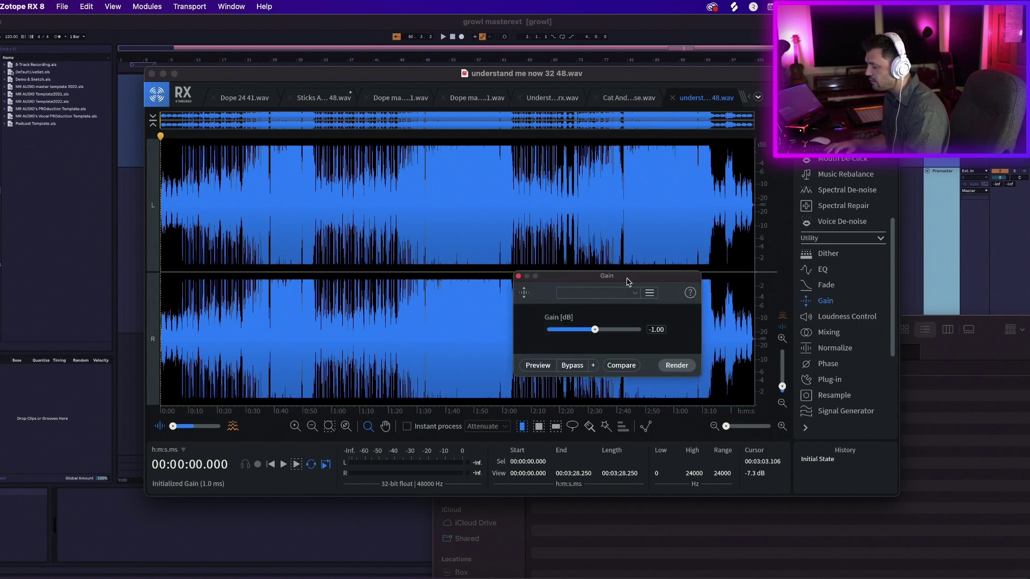
left_click(674, 365)
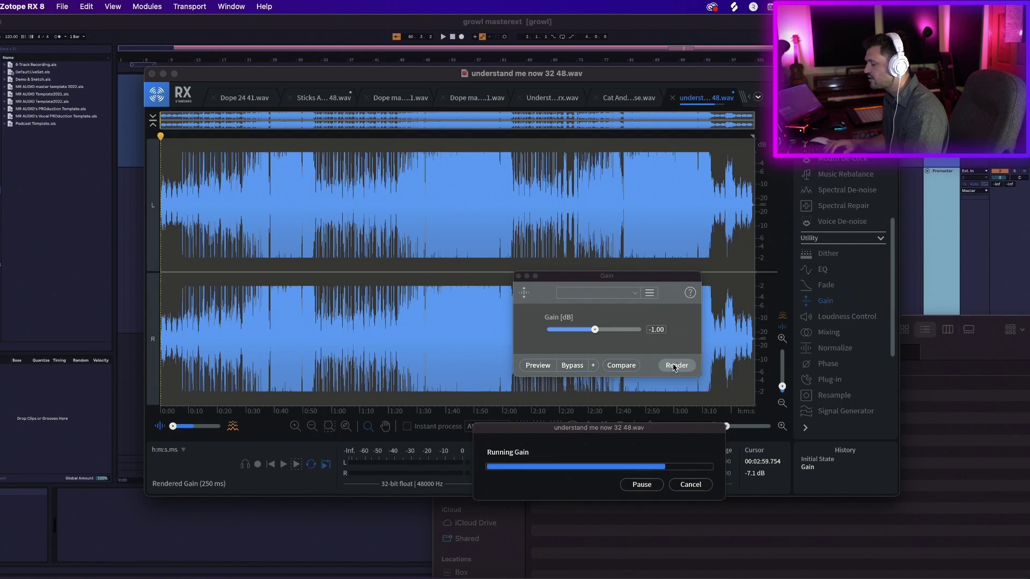
left_click(518, 275)
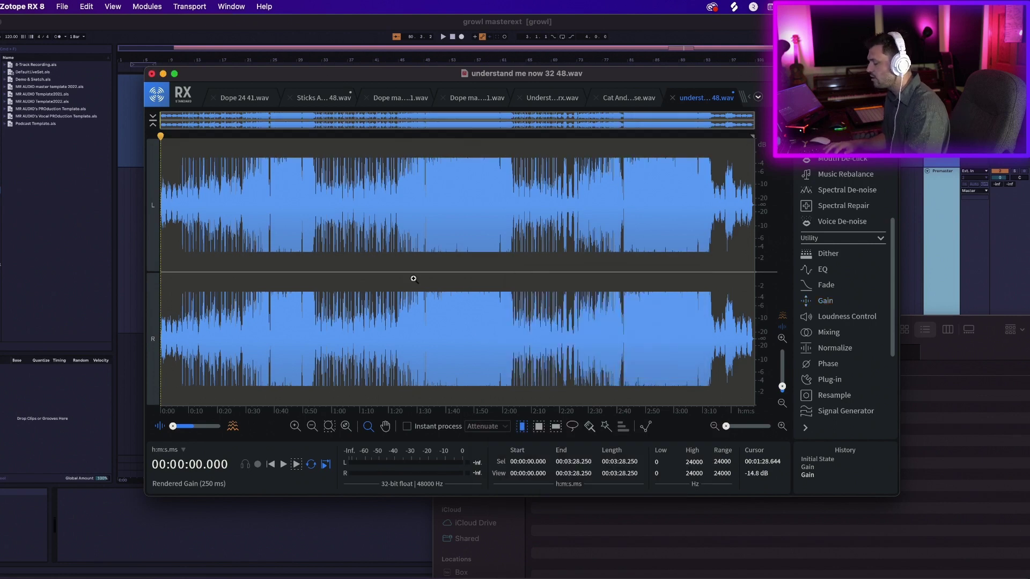
- Open the Resample module and choose 44100 as the new sampling rate
left_click(844, 397)
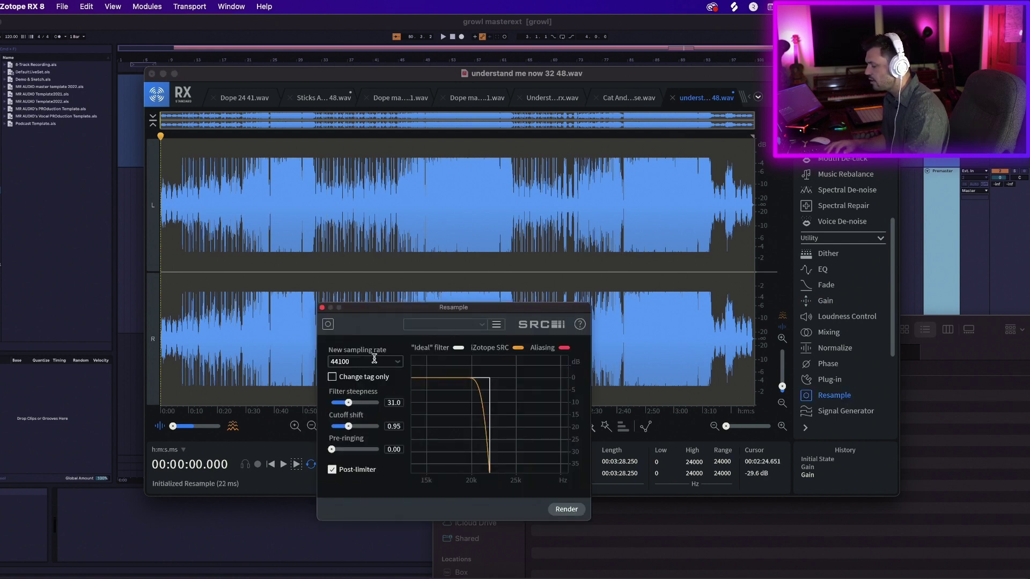
left_click(400, 362)
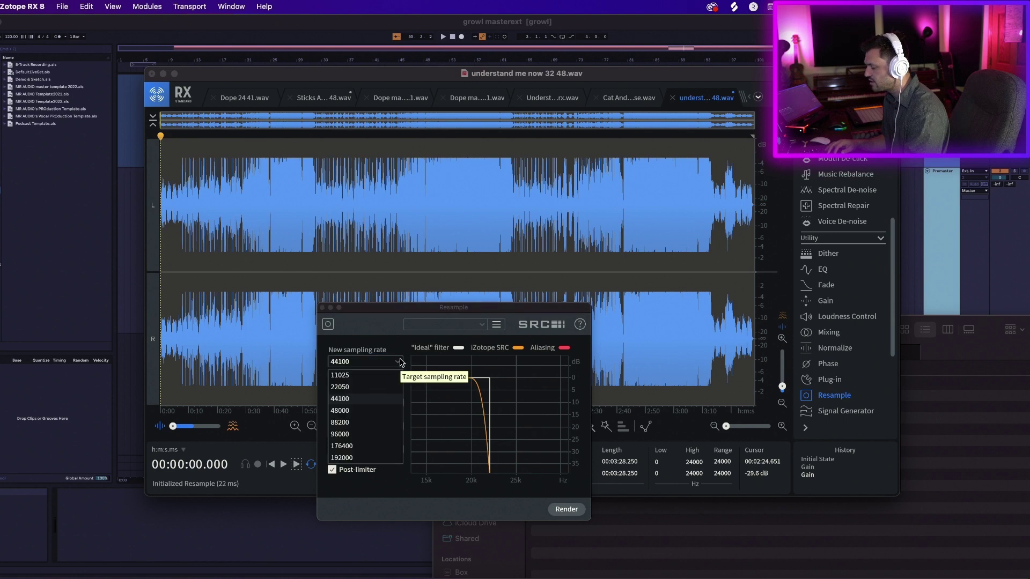
left_click(364, 403)
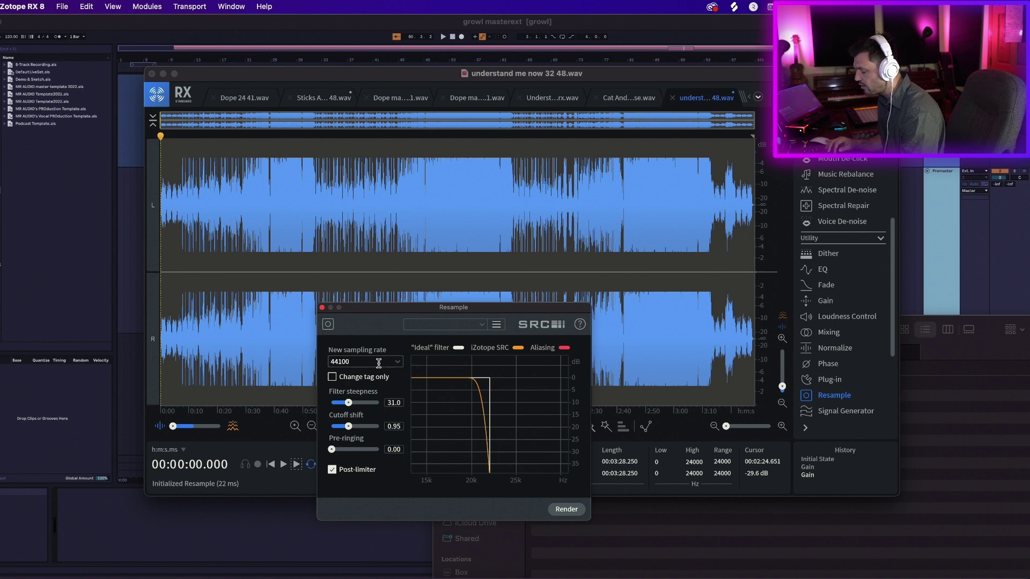
- Try a filter steepness of 7.5 and pre-ringing of 1.00 and 0.14, returning them to 31.0 and 0.00
left_click_drag(349, 407, 345, 406)
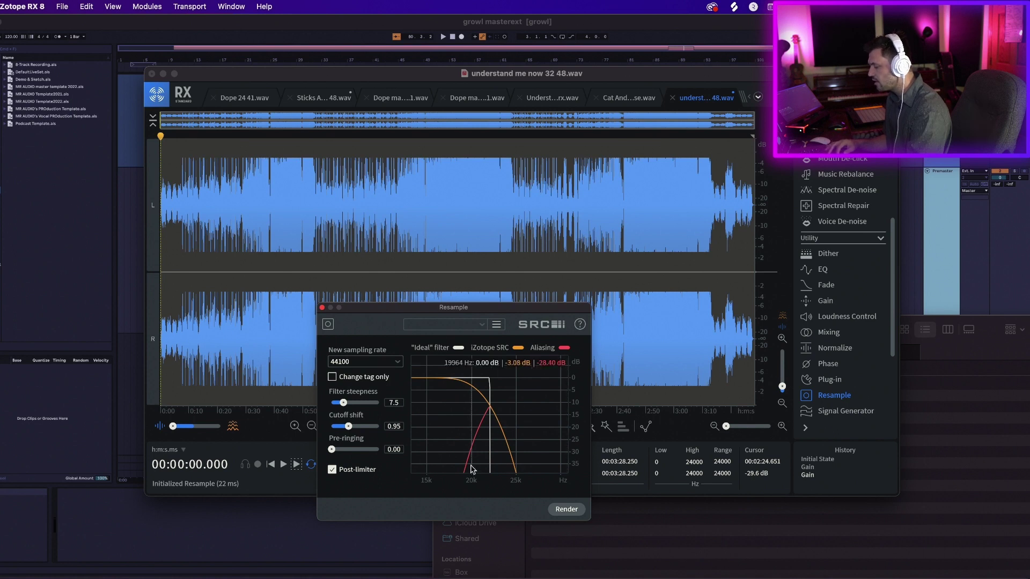
left_click_drag(344, 403, 349, 403)
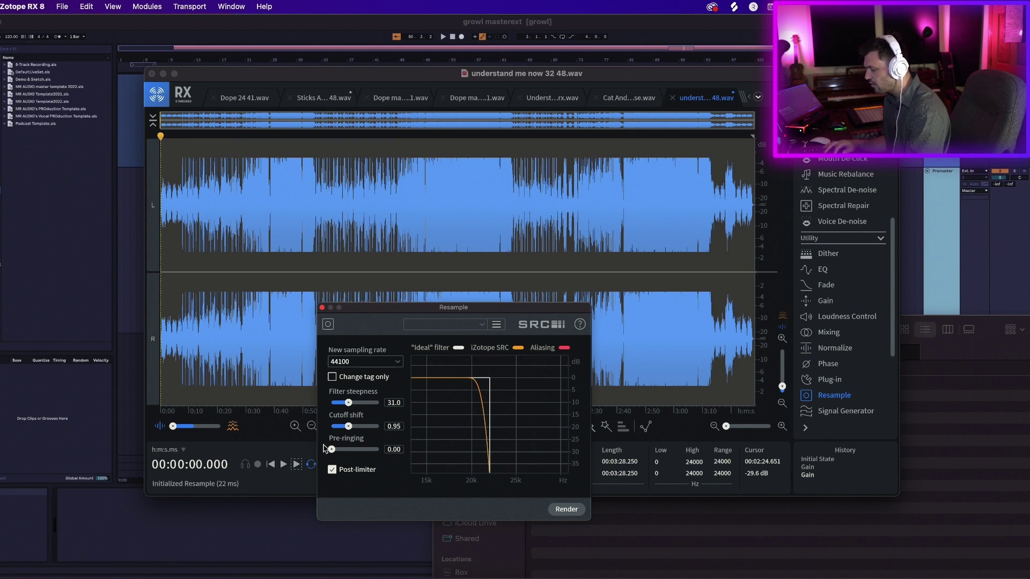
left_click_drag(332, 450, 363, 459)
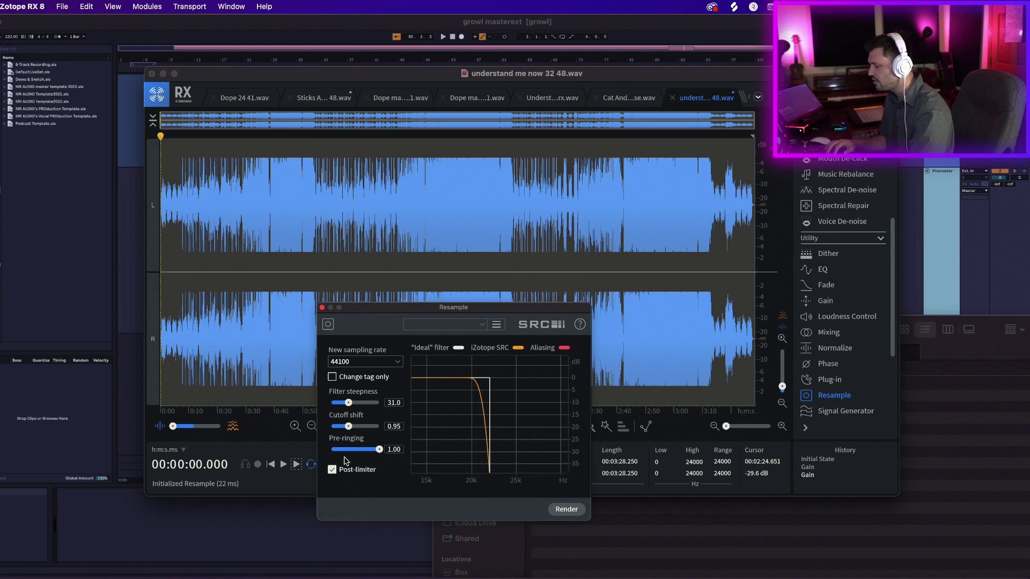
left_click_drag(378, 455, 338, 457)
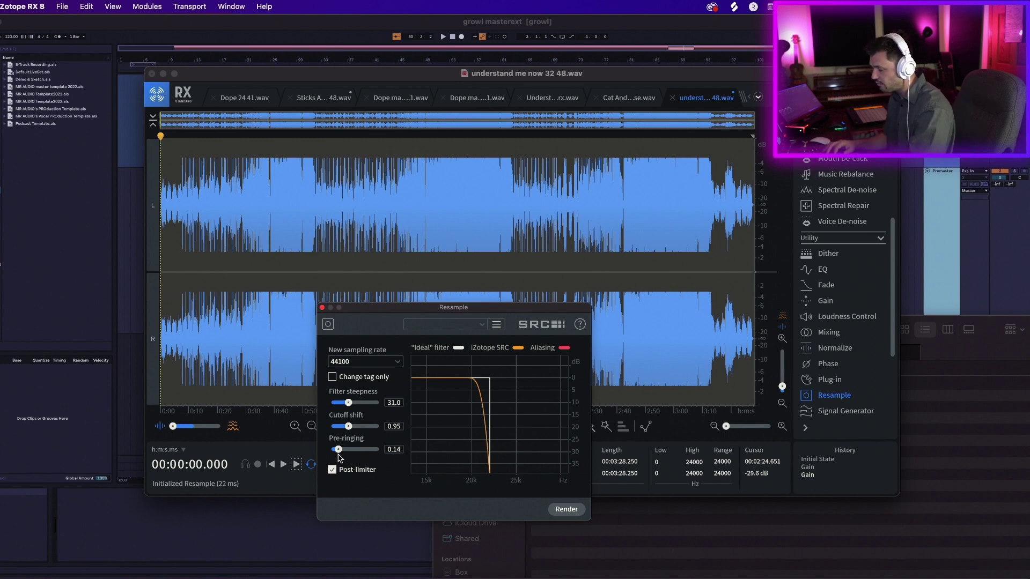
left_click_drag(339, 455, 301, 457)
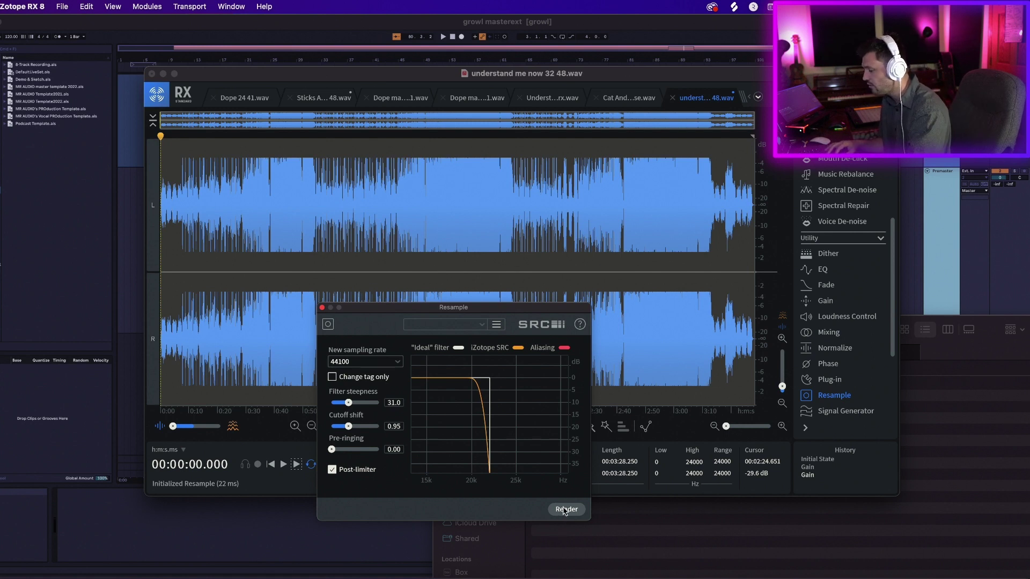
- Try rendering the 44100 Hz resample with the second gain reduction undone, and undo the resample
scroll(241, 367, "up", 2)
scroll(241, 367, "up", 3)
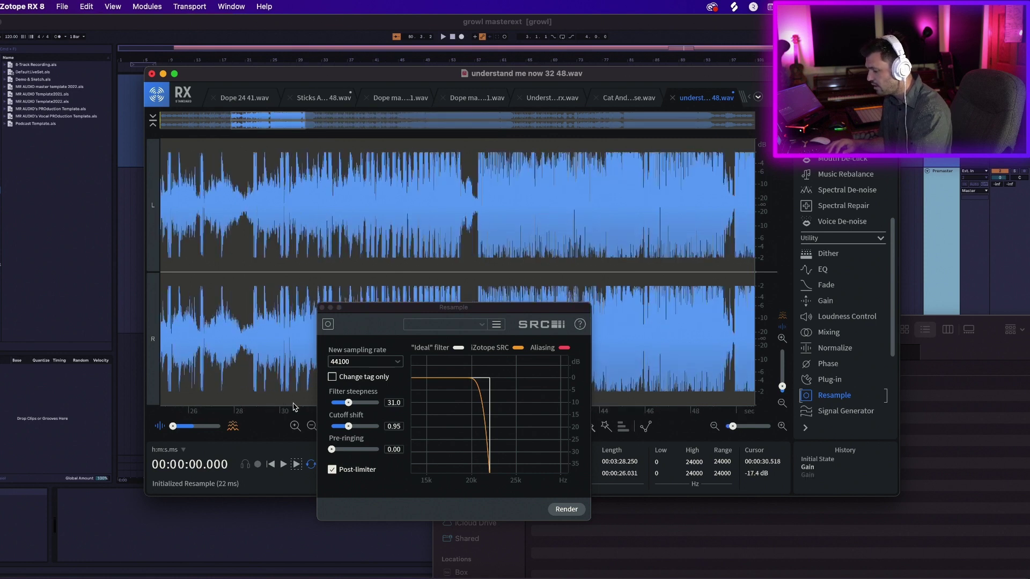
left_click(312, 427)
left_click(311, 427)
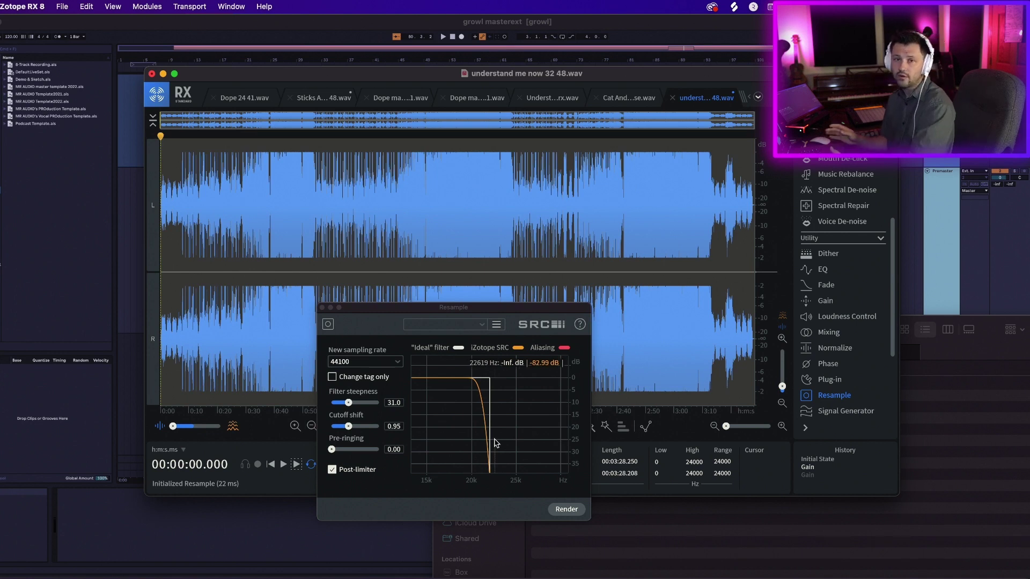
left_click(567, 511)
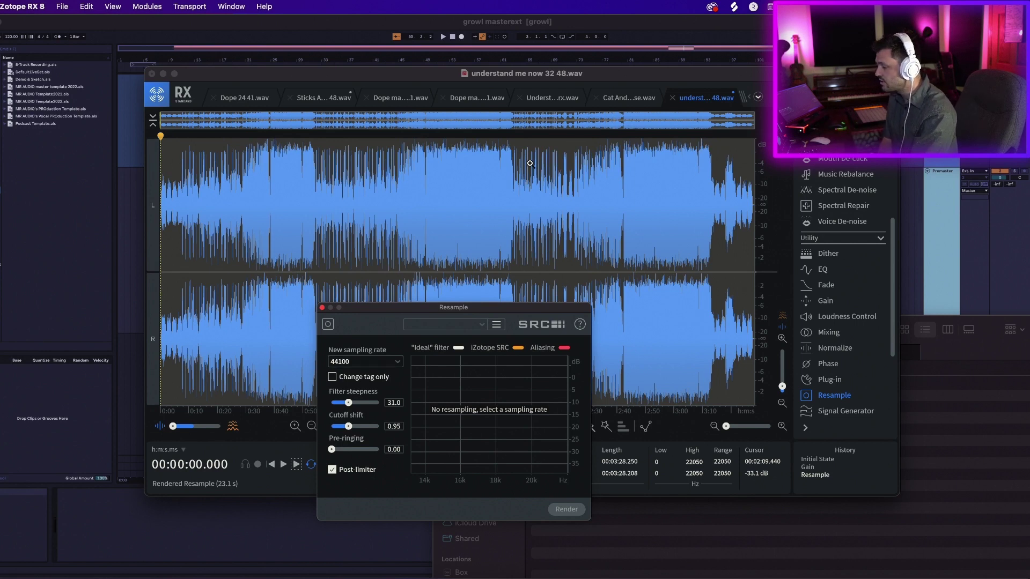
key("super+z")
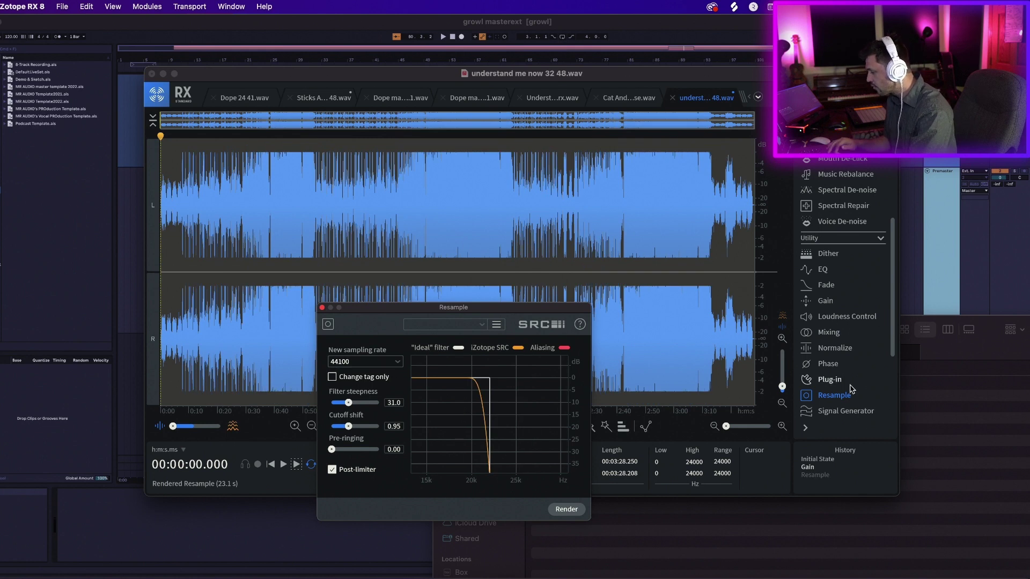
- Apply a further -1.00 dB Gain to the whole file
left_click(828, 305)
left_click(827, 303)
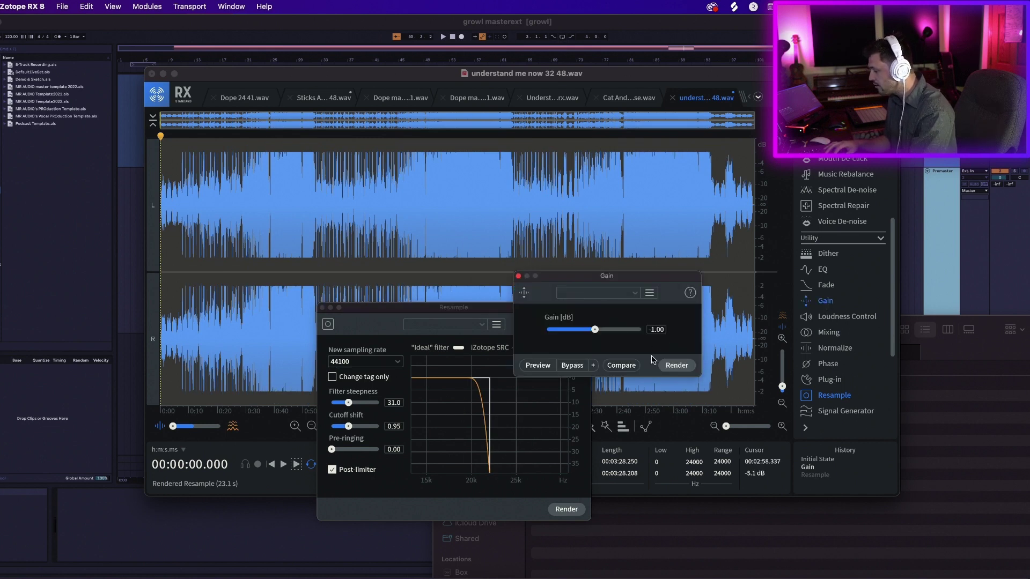
left_click(675, 366)
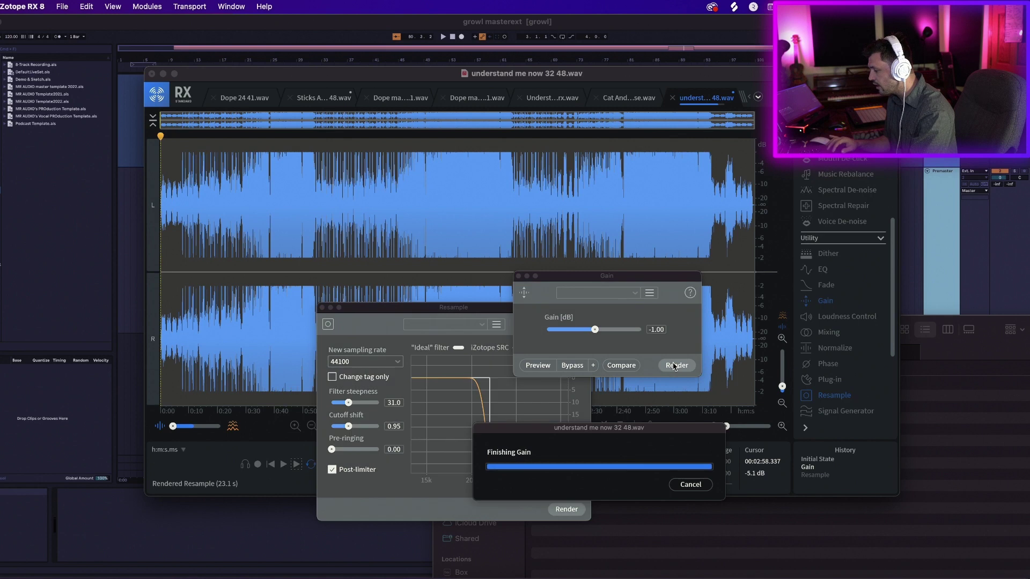
- Render the resample to 44100 Hz and close the Resample and Gain modules
left_click(579, 511)
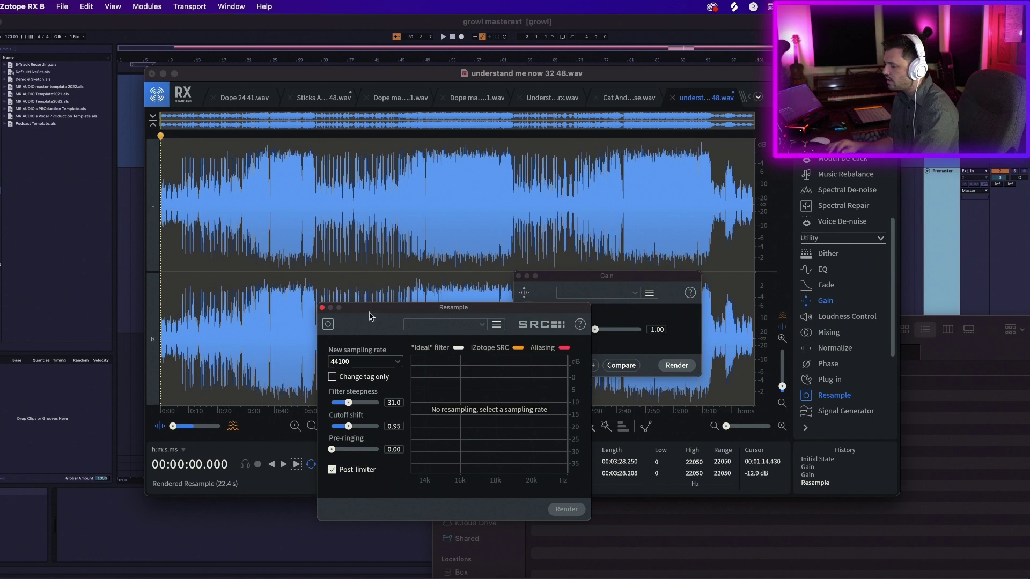
left_click(322, 308)
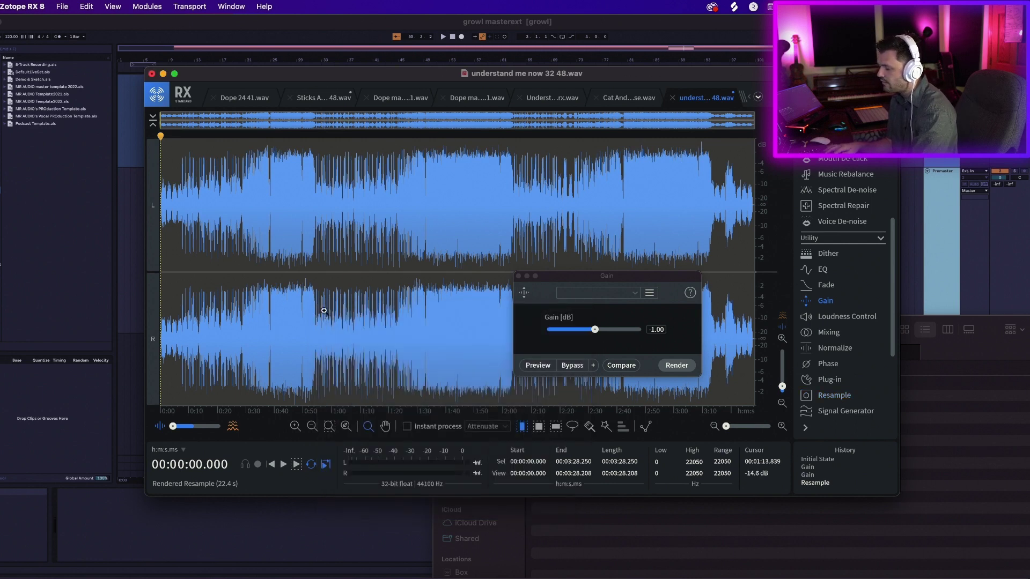
left_click(519, 276)
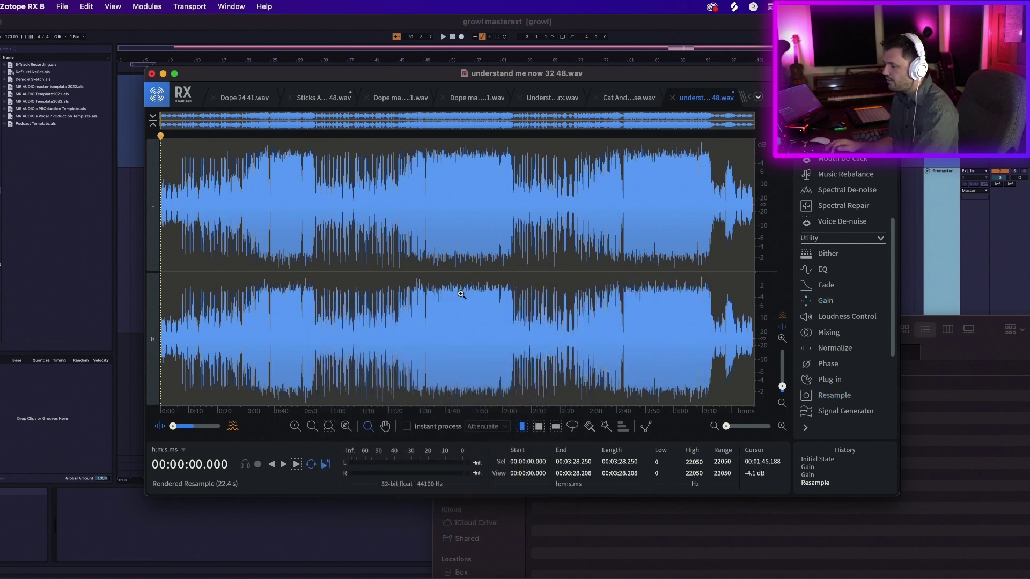
- Save the resampled audio as a new file named "understand me now 32 44.1.wav" in untitled folder
left_click(64, 8)
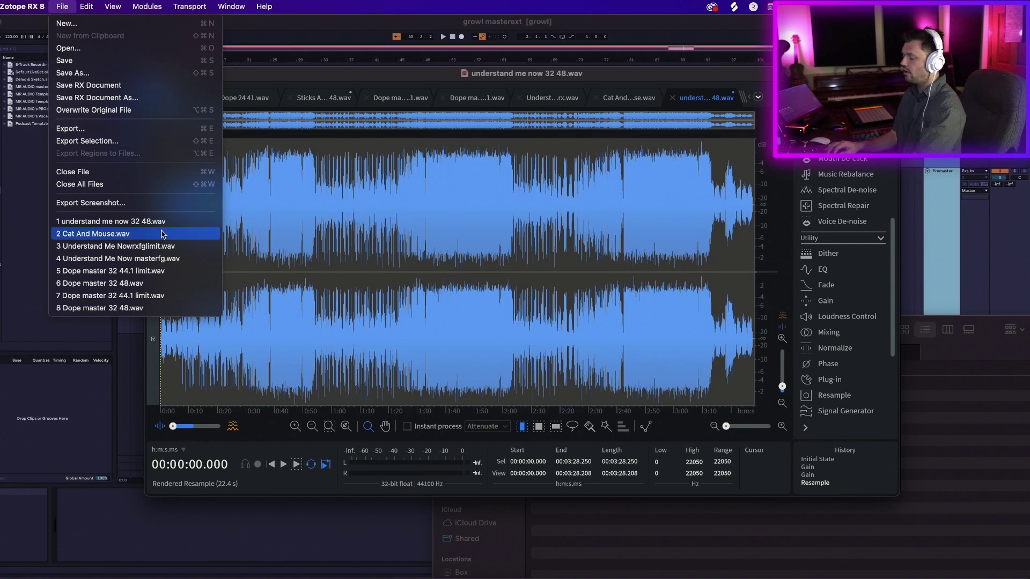
left_click(137, 76)
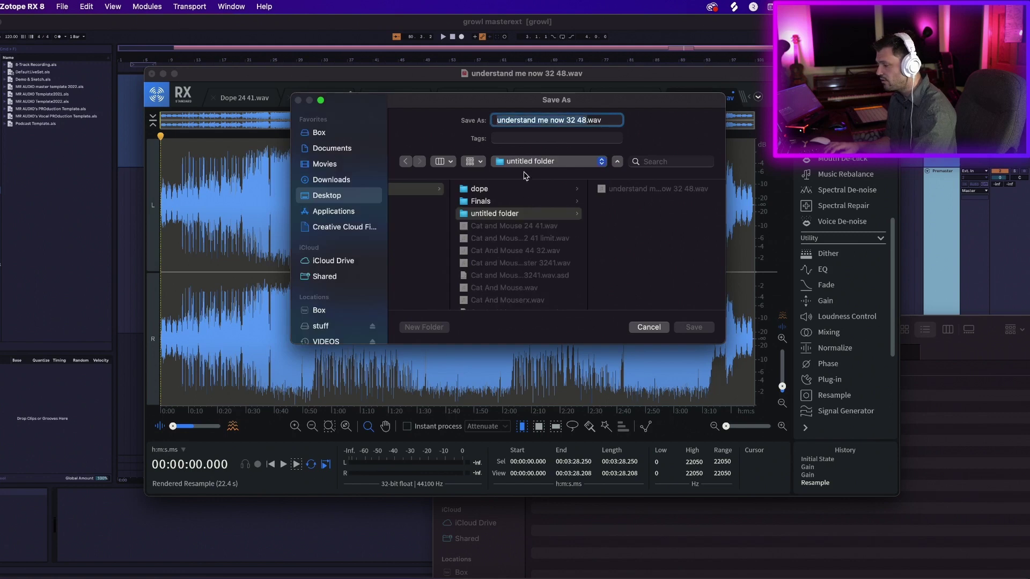
left_click(627, 194)
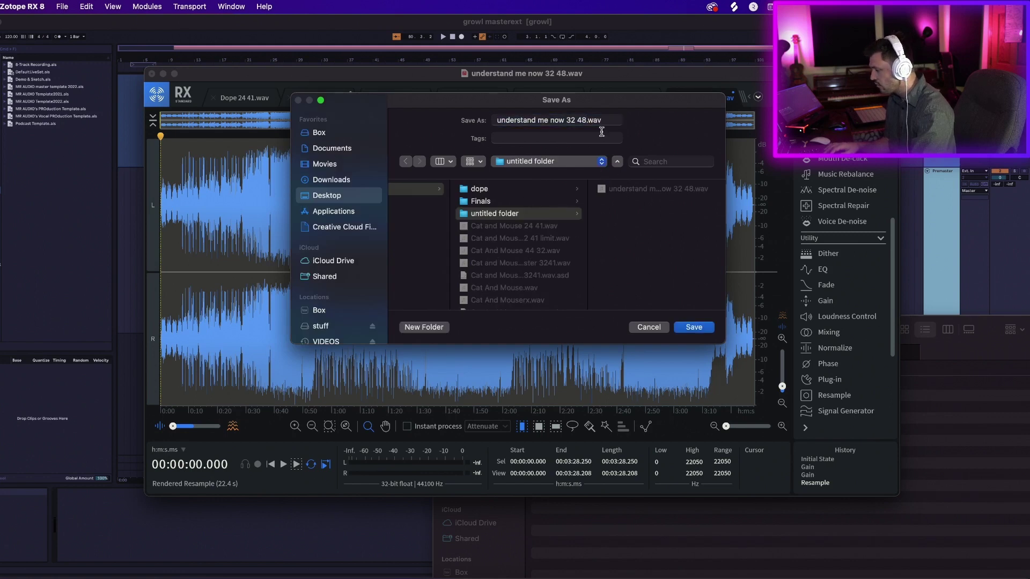
double_click(584, 119)
key("BackSpace")
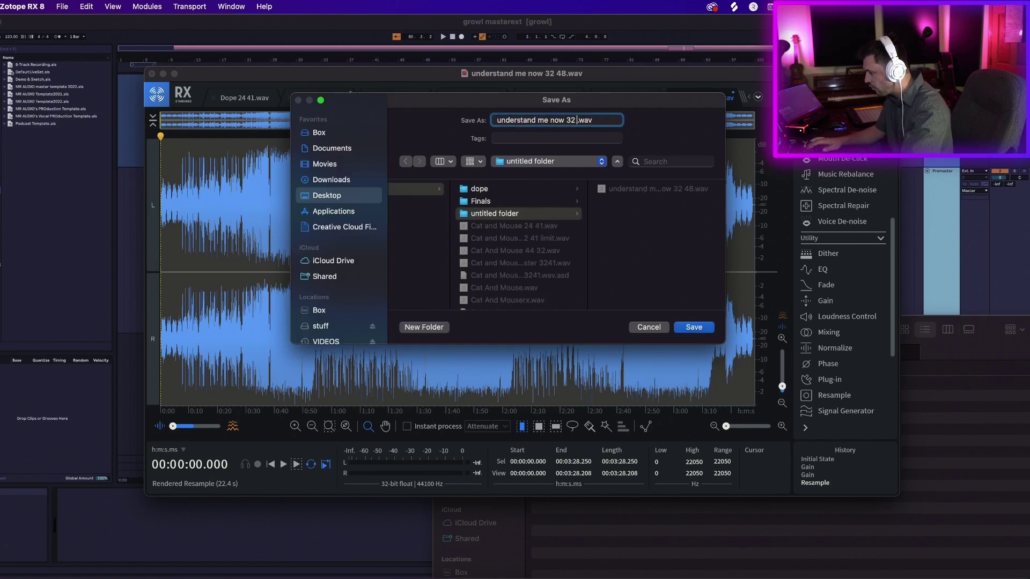
type("44.1")
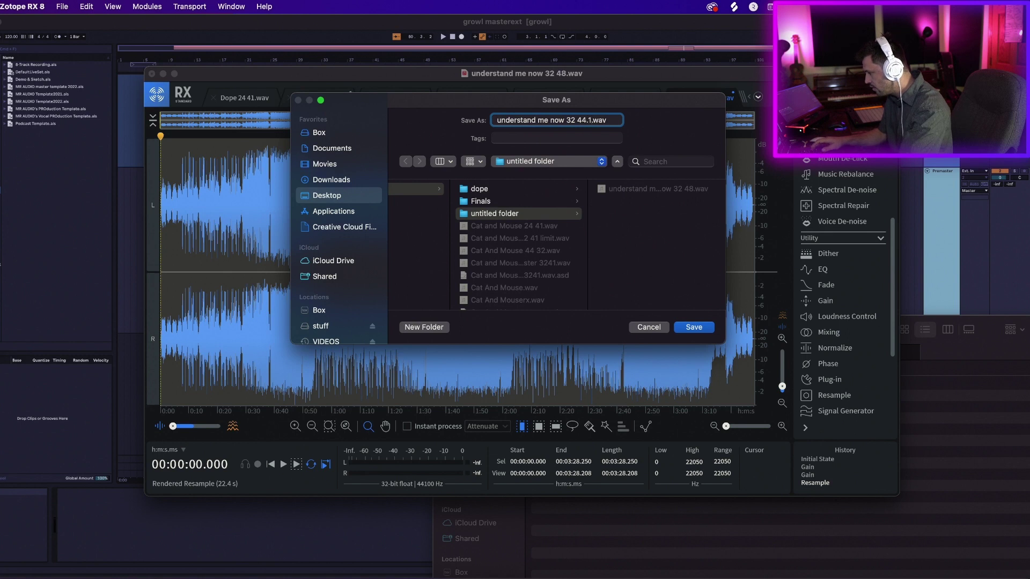
key("Return")
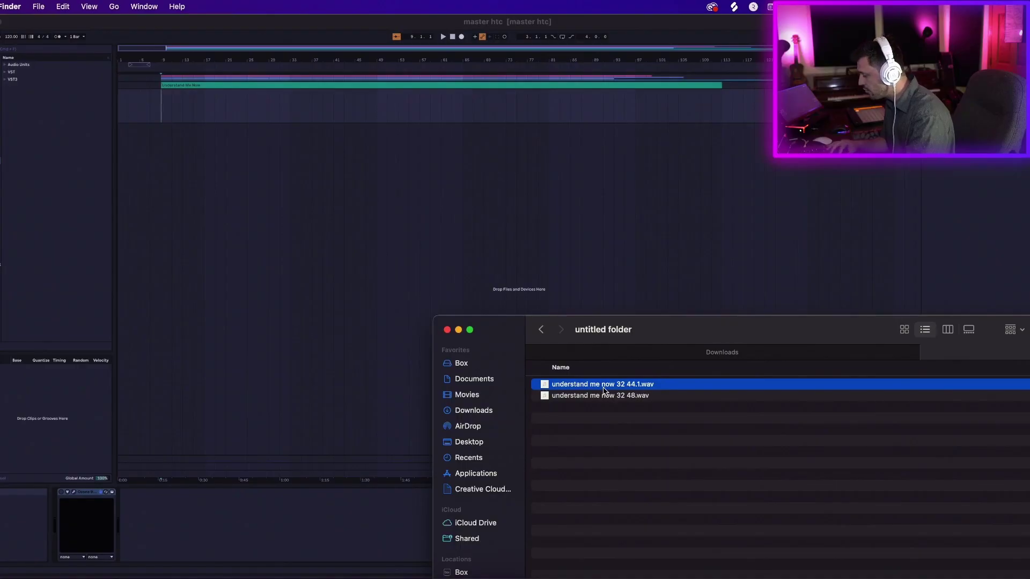
- Switch to Ableton Live, import "understand me now 32 44.1.wav" into the master htc arrangement, and load Ozone 9 Maximizer on its track
left_click_drag(604, 390, 370, 236)
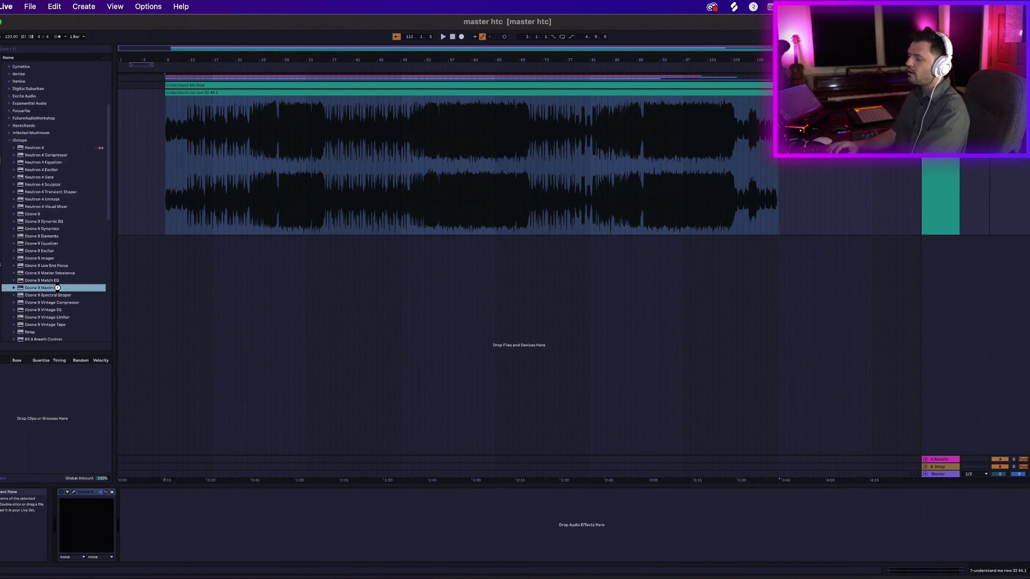
double_click(53, 288)
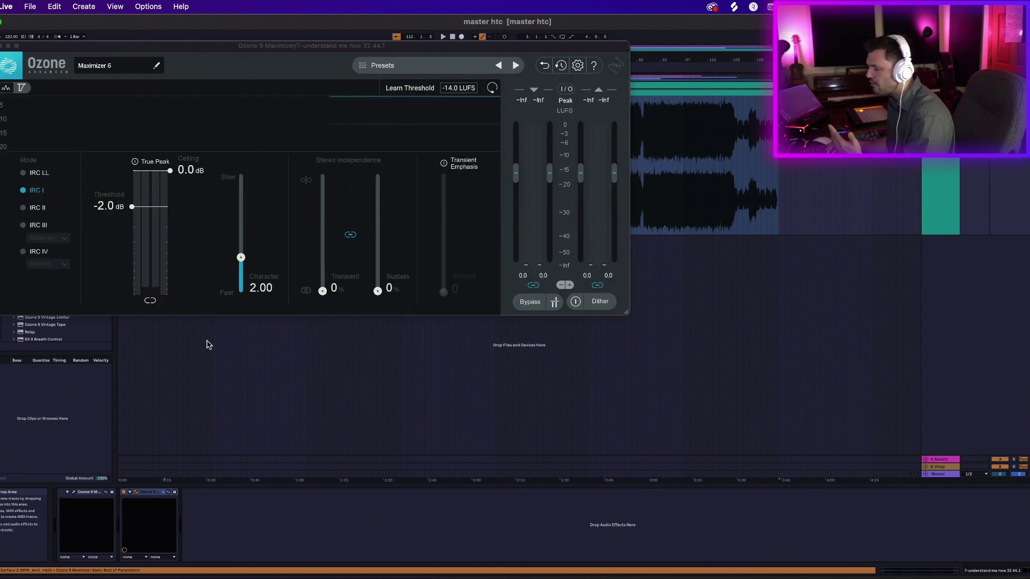
- Set the Maximizer to IRC IV Transient mode with True Peak enabled and a ceiling of -1.1 dB
left_click(23, 252)
left_click(56, 265)
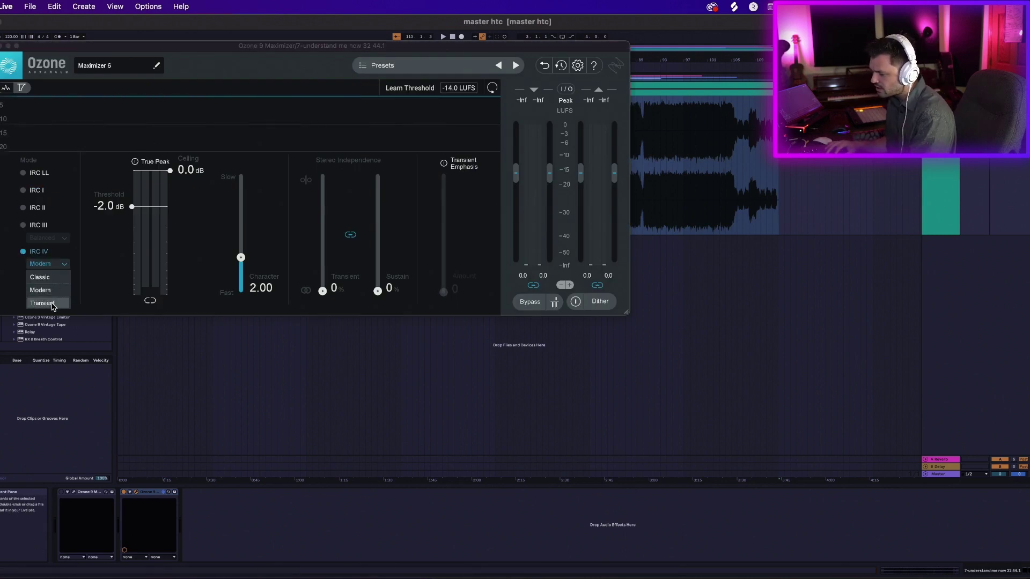
left_click(54, 303)
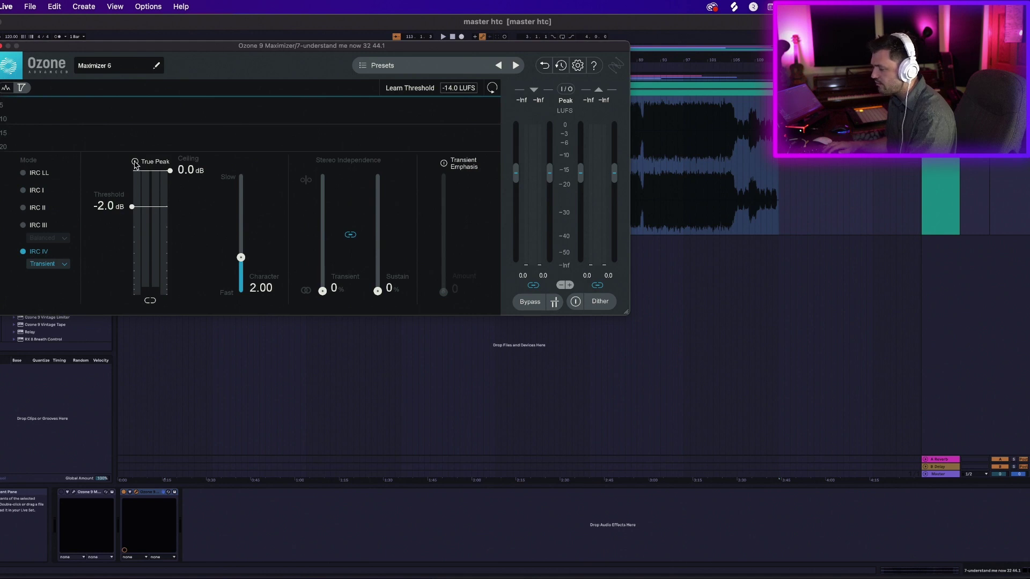
left_click_drag(171, 172, 170, 198)
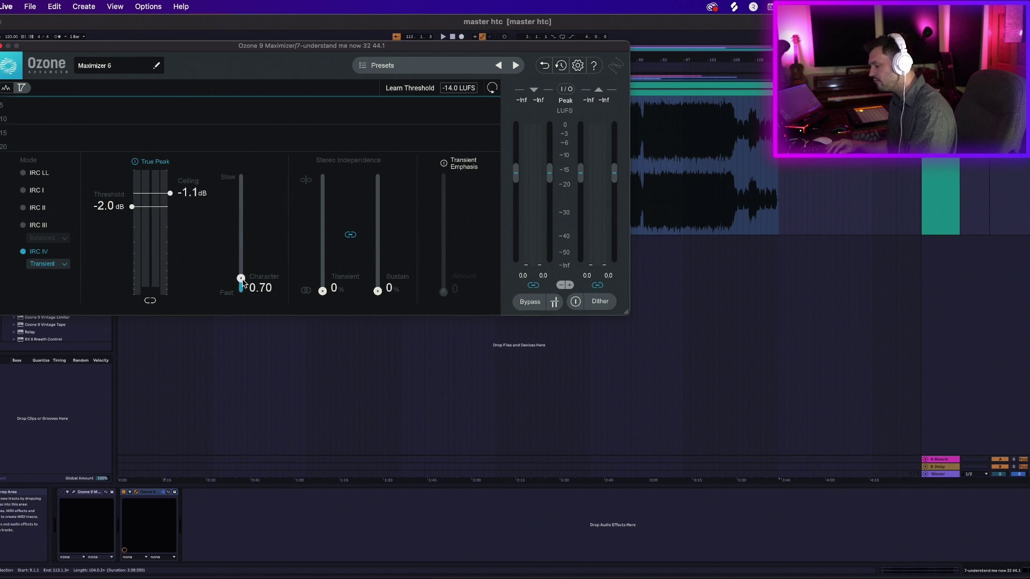
- Set the Maximizer's Stereo Independence to 30% Transient and 10% Sustain, and move the plug-in window clear of the track
left_click_drag(324, 293, 324, 268)
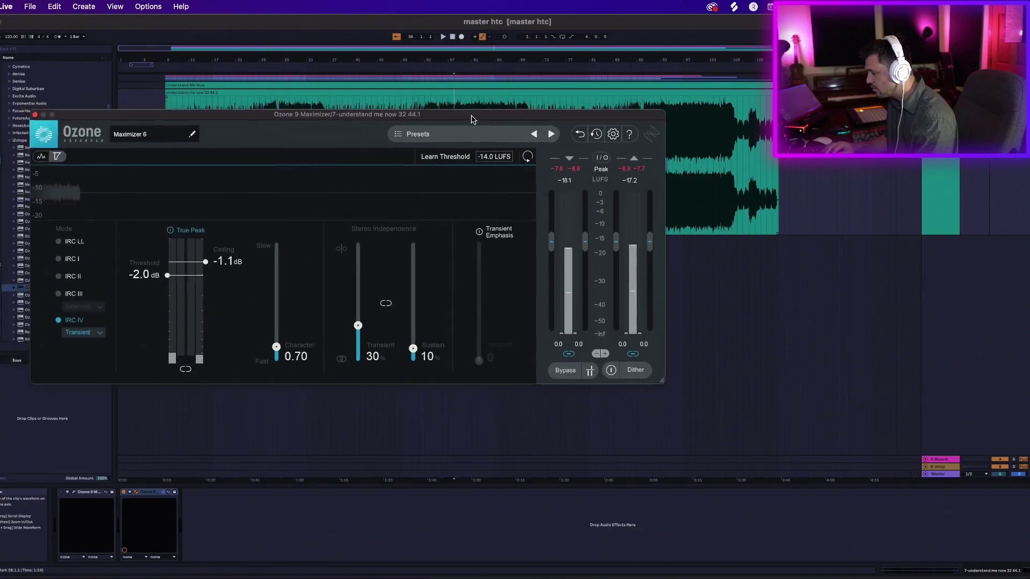
left_click_drag(472, 115, 544, 211)
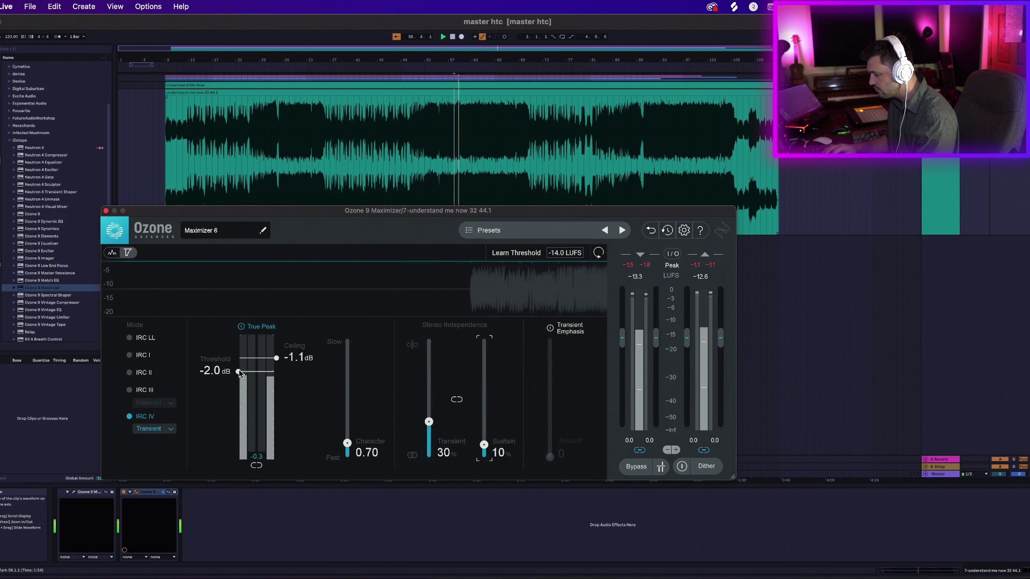
- Lower the Maximizer's threshold to -2.4 dB while the loud section plays, and stop playback
left_click_drag(239, 373, 240, 375)
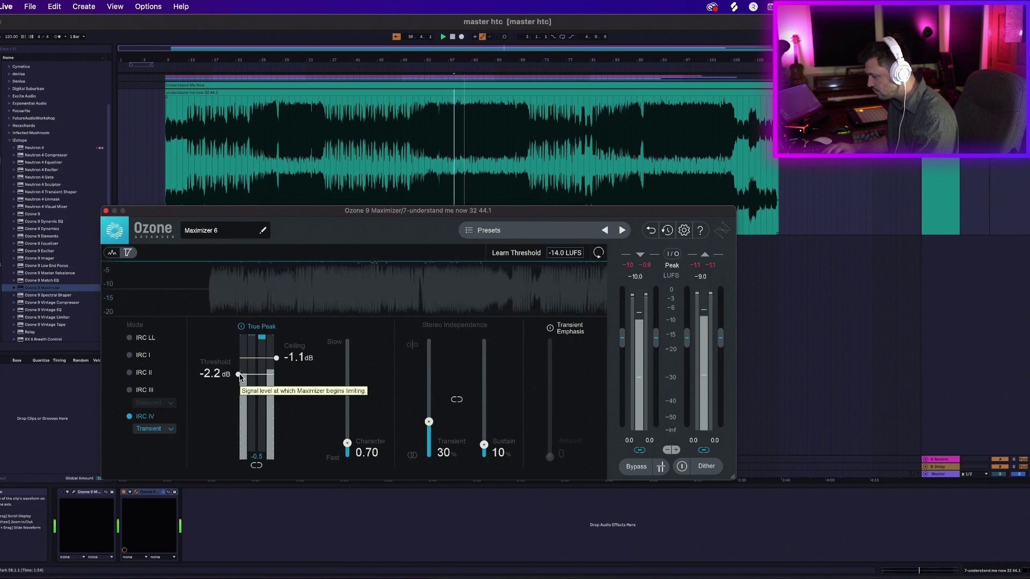
left_click_drag(237, 376, 237, 377)
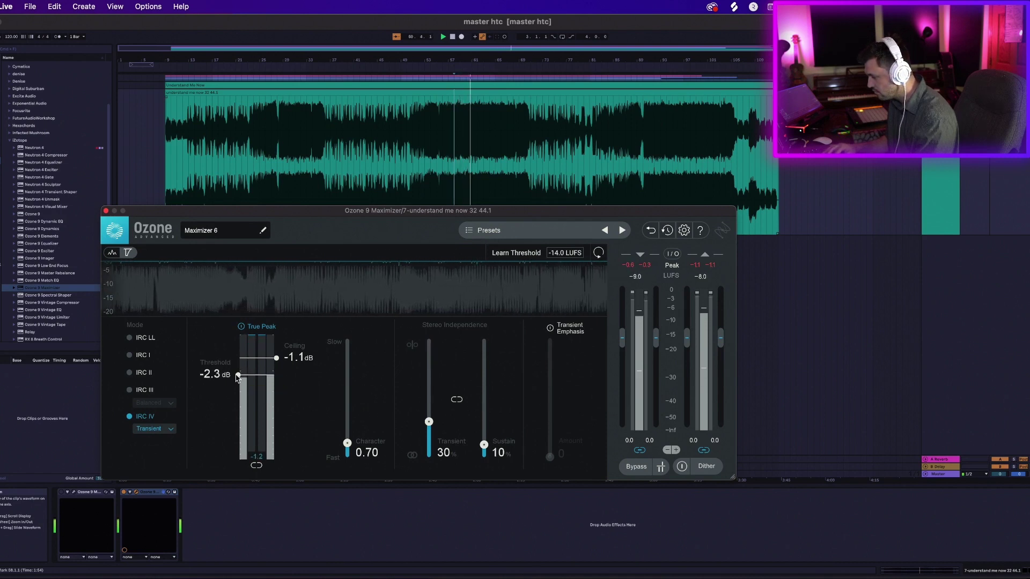
left_click_drag(236, 382, 238, 380)
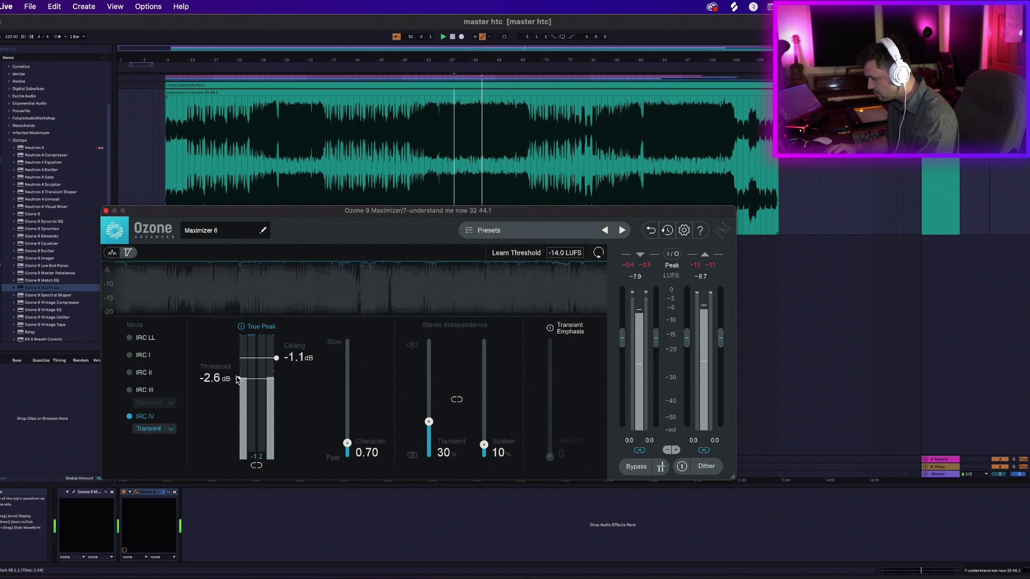
left_click_drag(237, 379, 238, 377)
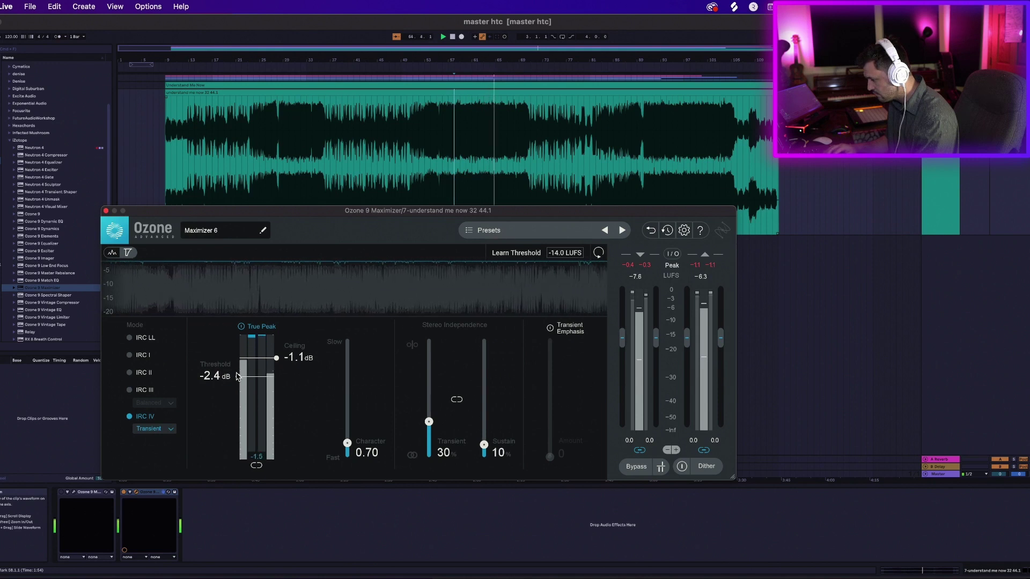
key("space")
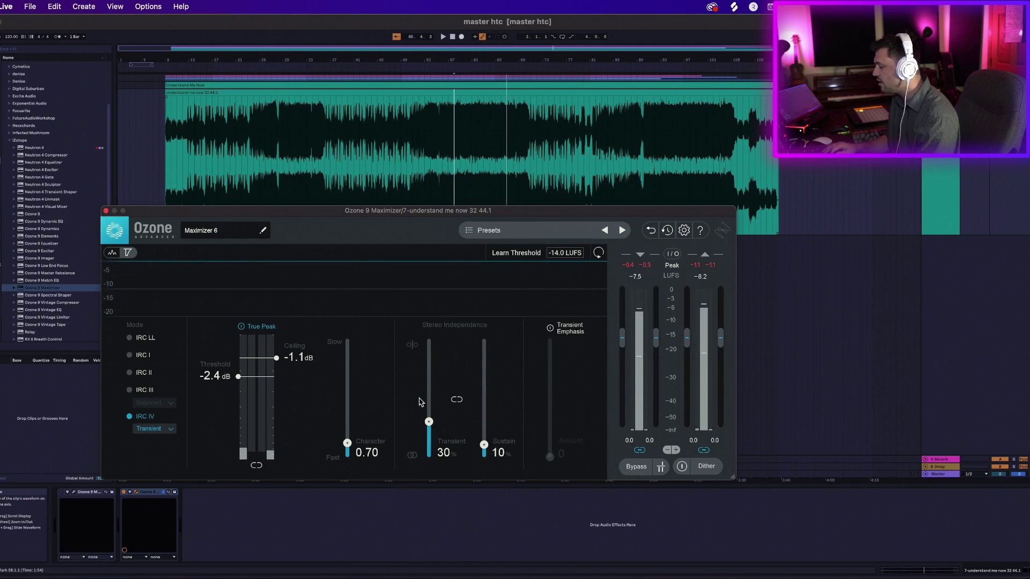
- Enable gain matching, compare the Maximizer against its bypassed signal during playback, and set Character to 0.00
key("space")
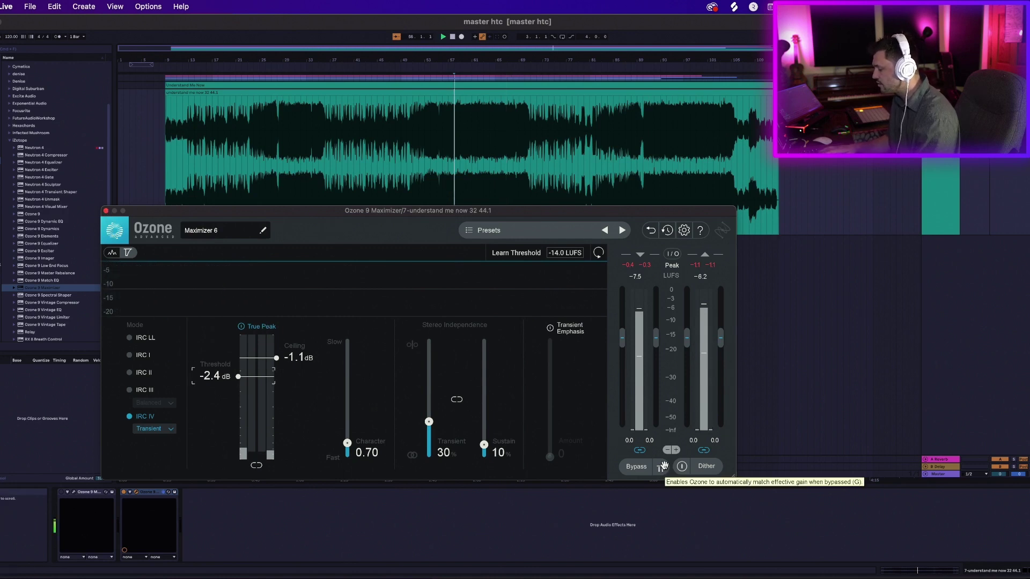
left_click(663, 470)
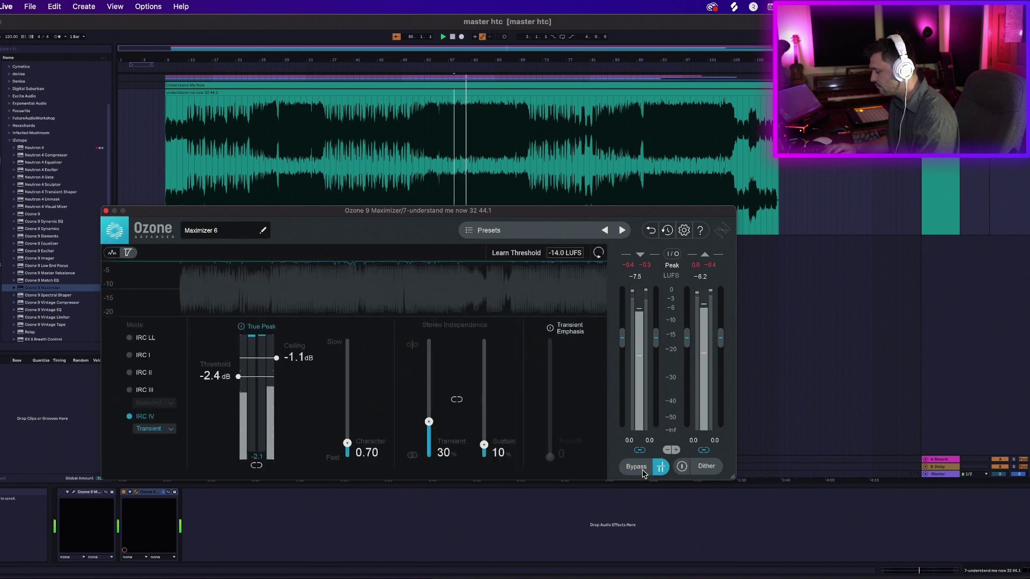
left_click(637, 467)
left_click(642, 471)
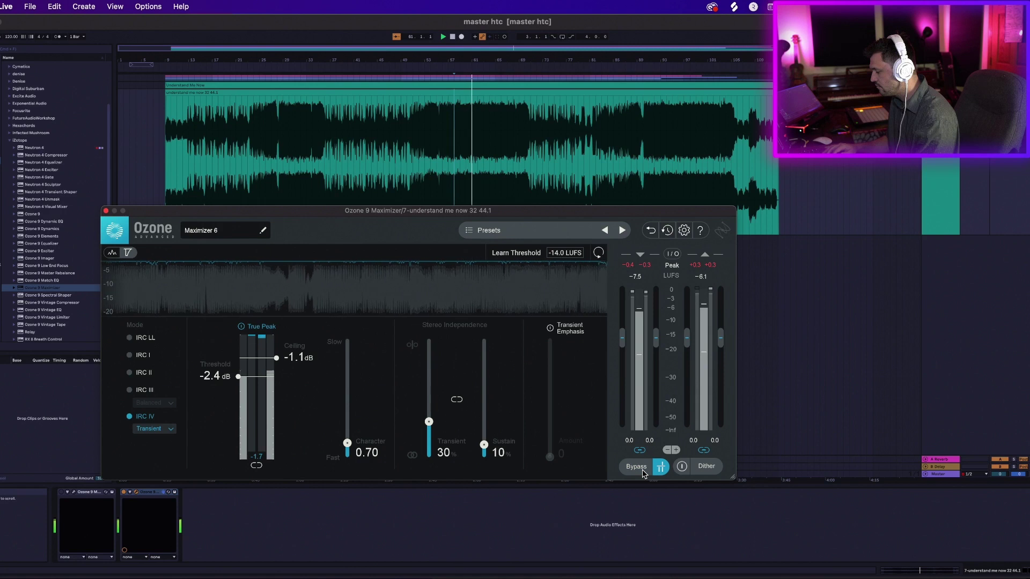
left_click(643, 471)
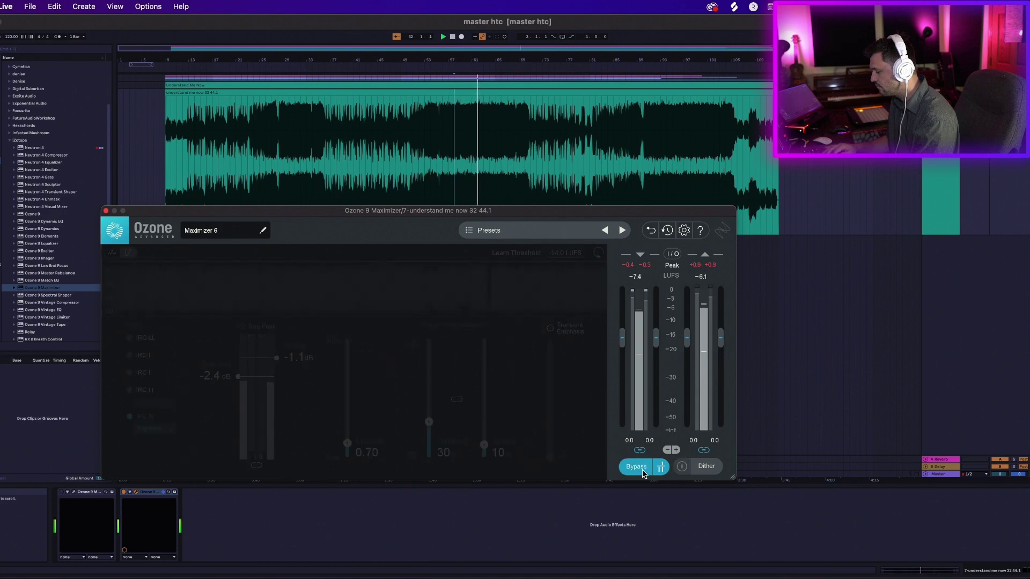
left_click(642, 471)
left_click(643, 471)
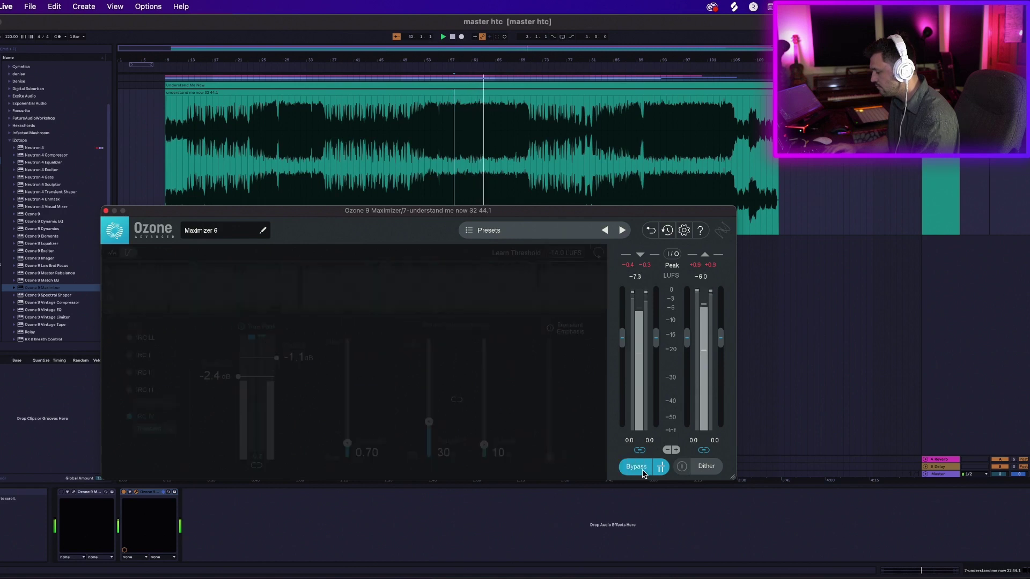
left_click(643, 471)
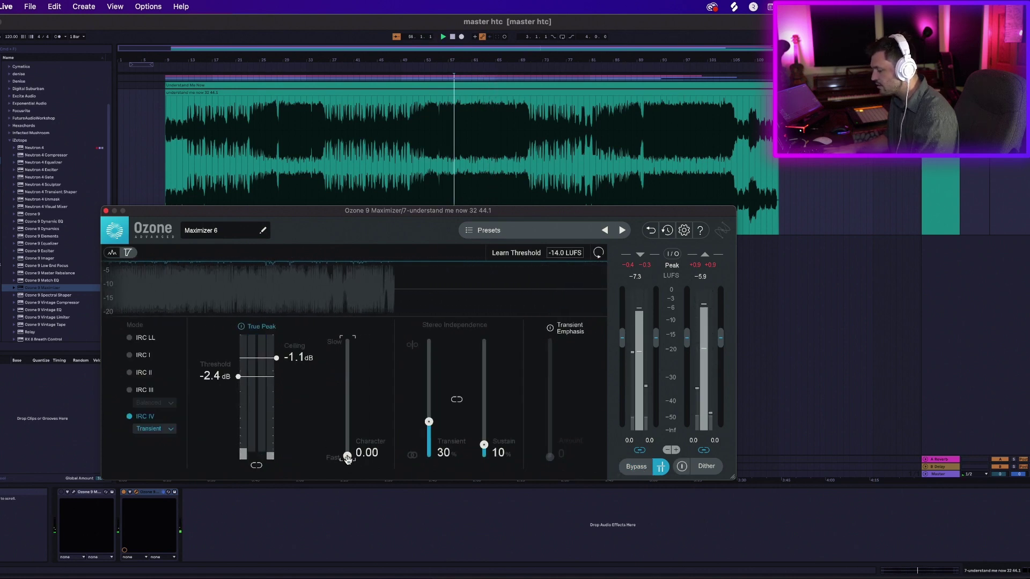
- Compare the Maximizer with the fastest Character setting against its gain-matched bypass, leave it active and stop playback
left_click(644, 471)
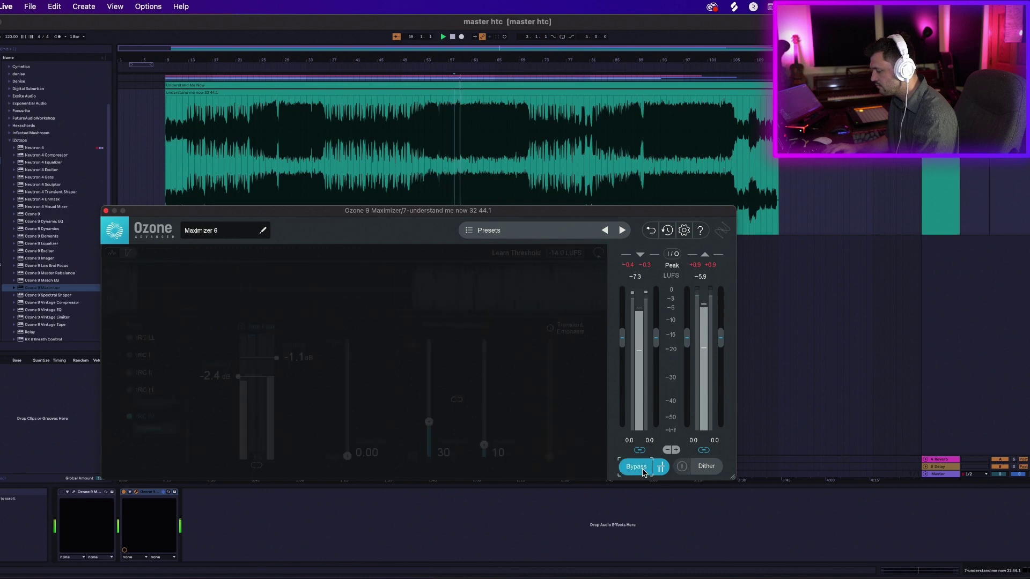
left_click(643, 471)
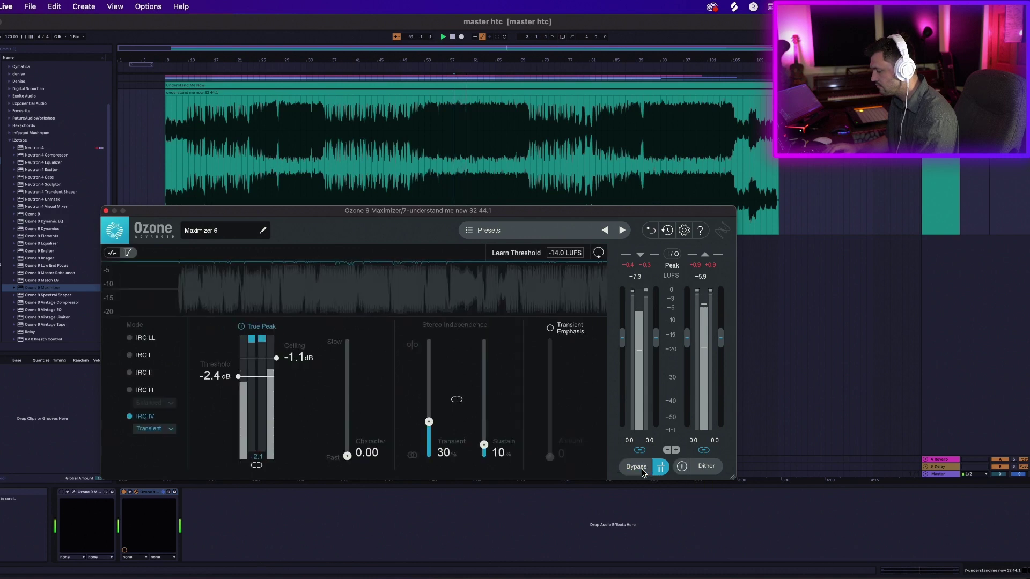
left_click(644, 471)
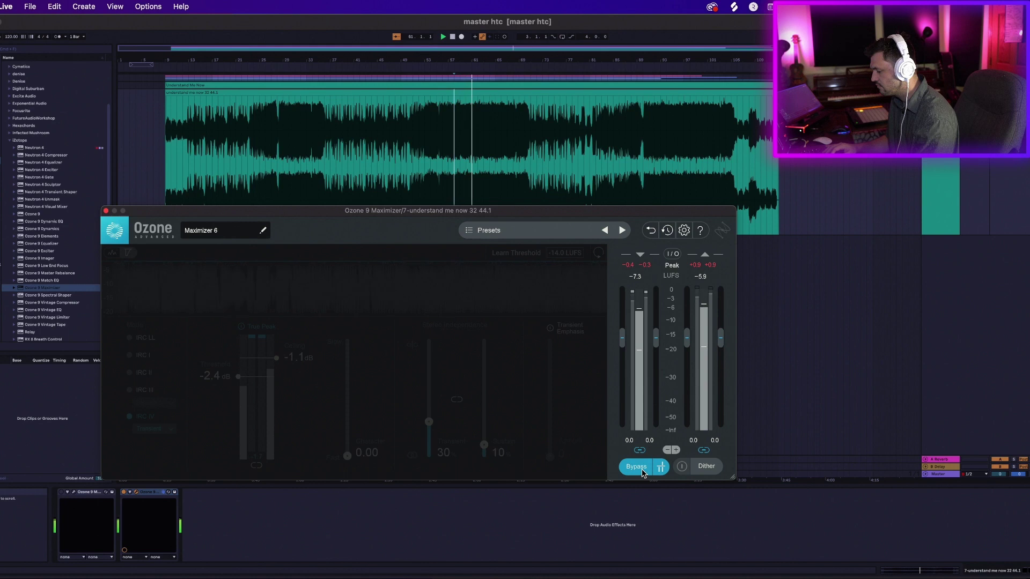
left_click(644, 472)
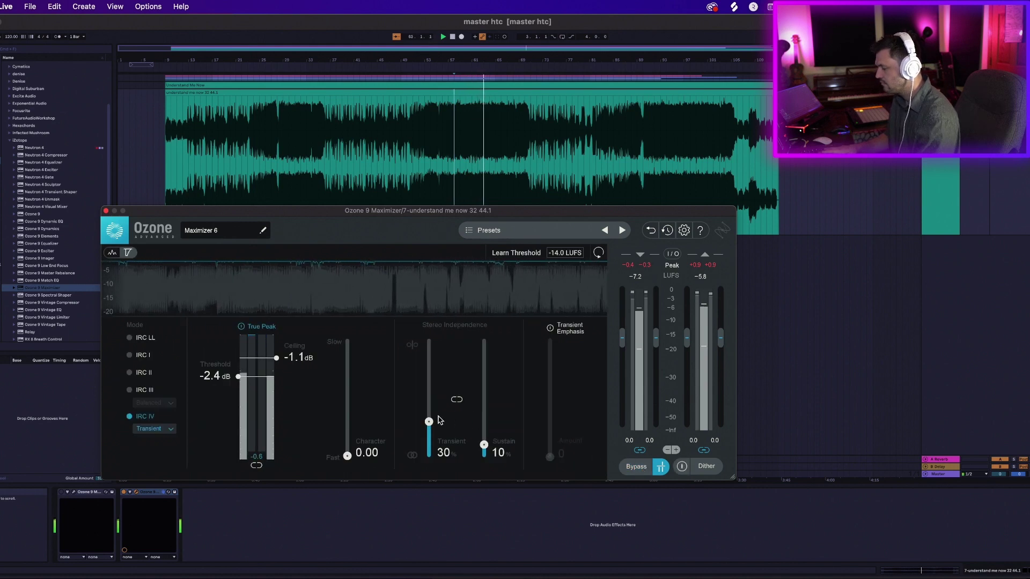
key("space")
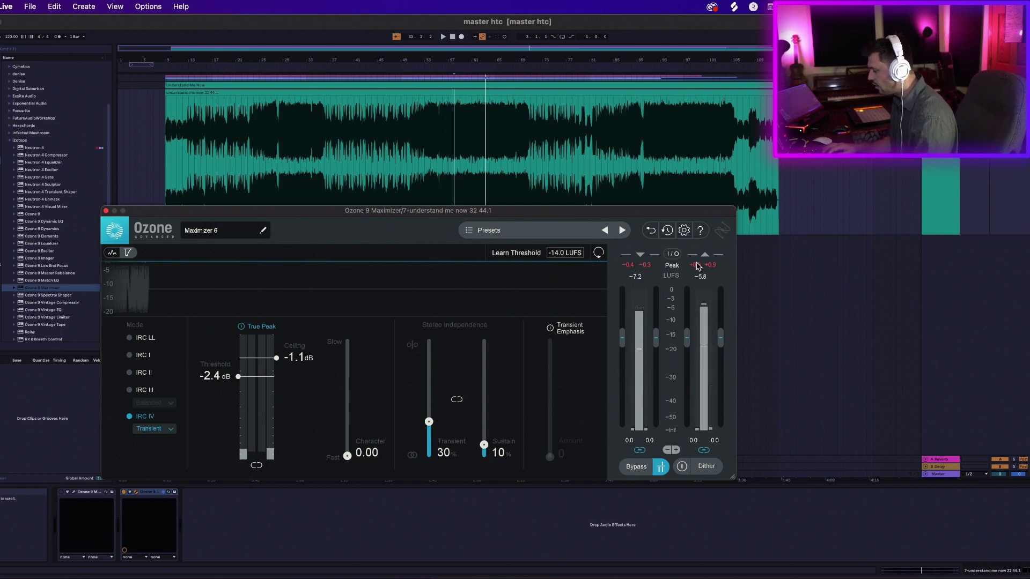
- Close the Maximizer window and open the audio export settings for the Master track with a 44100 Hz sample rate
left_click(106, 211)
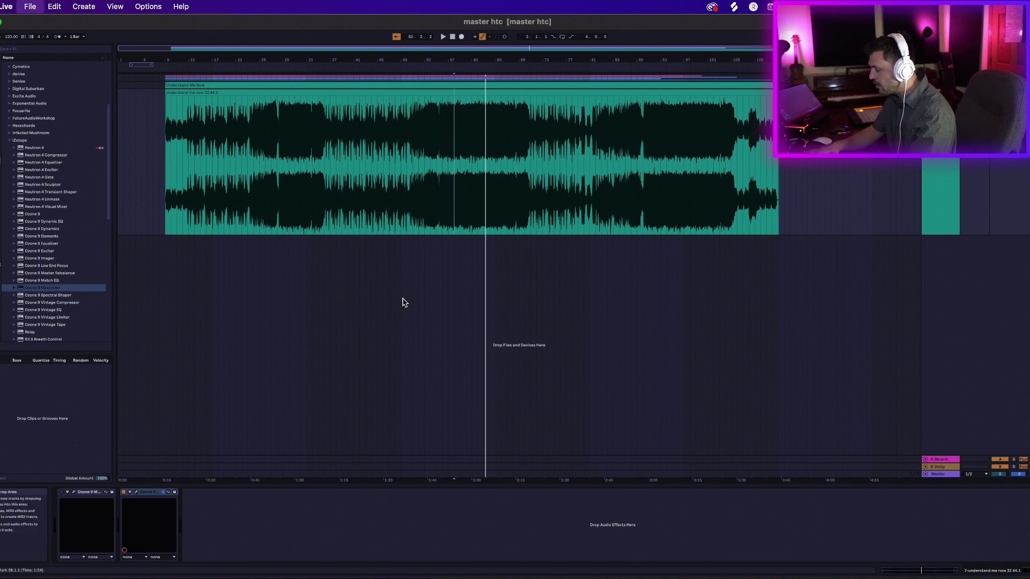
key("super+shift+r")
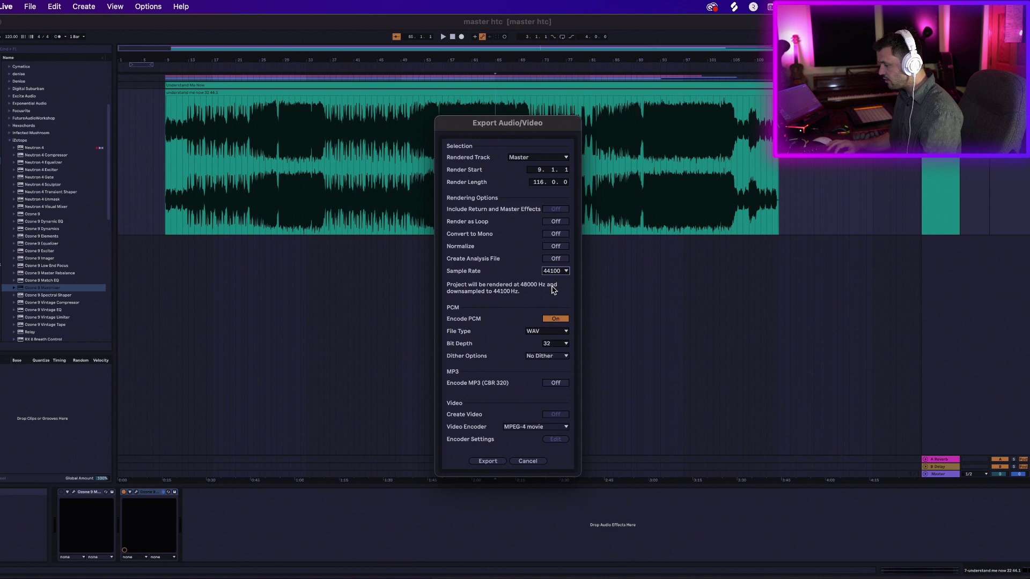